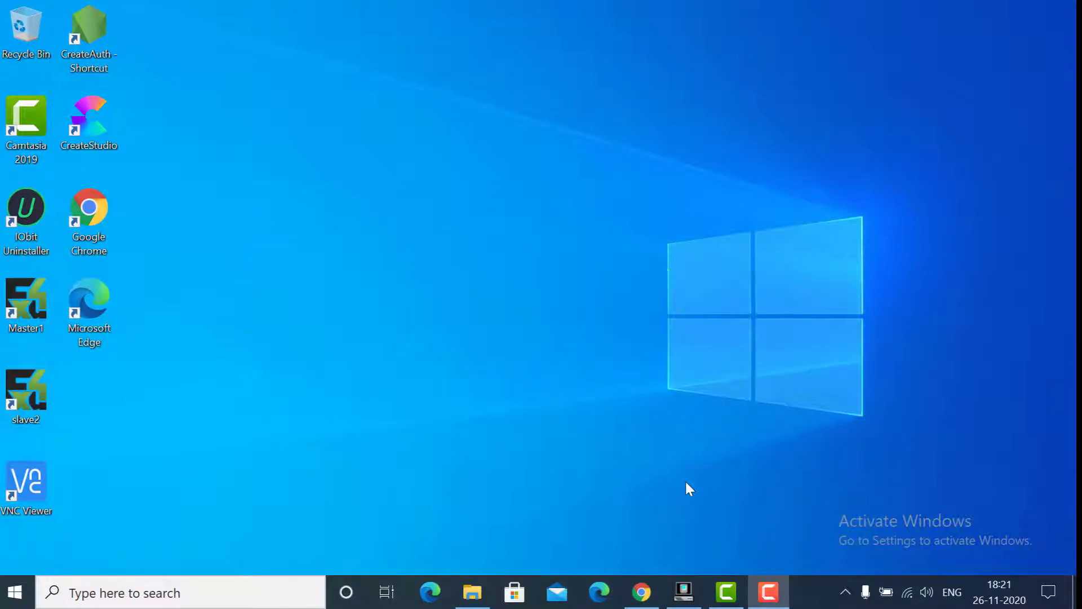
# Switch to TransMac, request Format Disk for Mac on the SanDisk Cruzer Blade USB disk, and restart the program as administrator
pyautogui.moveTo(676, 590)
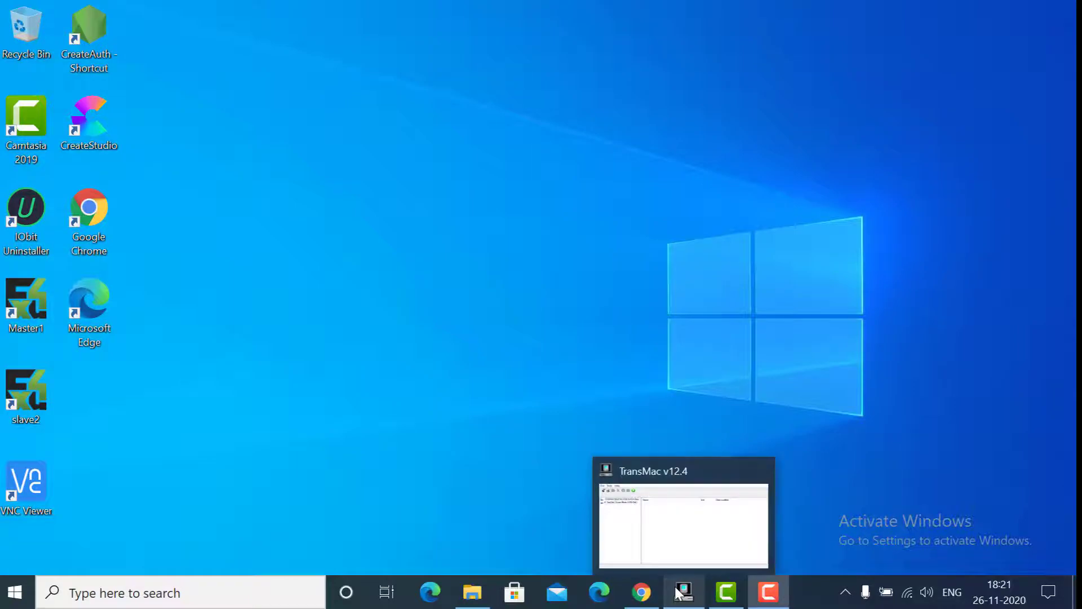
pyautogui.click(641, 592)
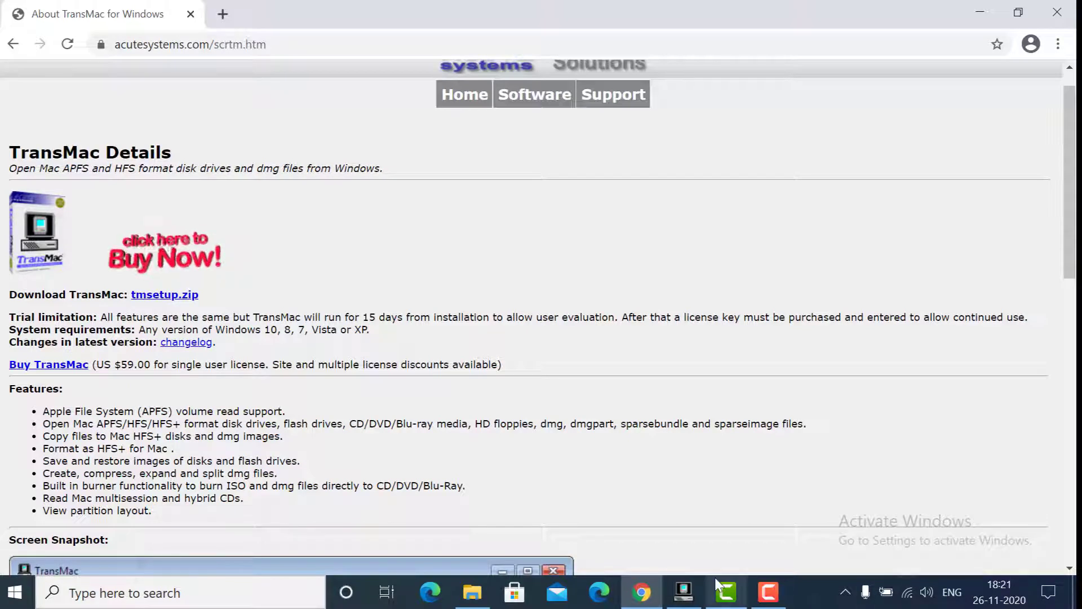
pyautogui.click(684, 592)
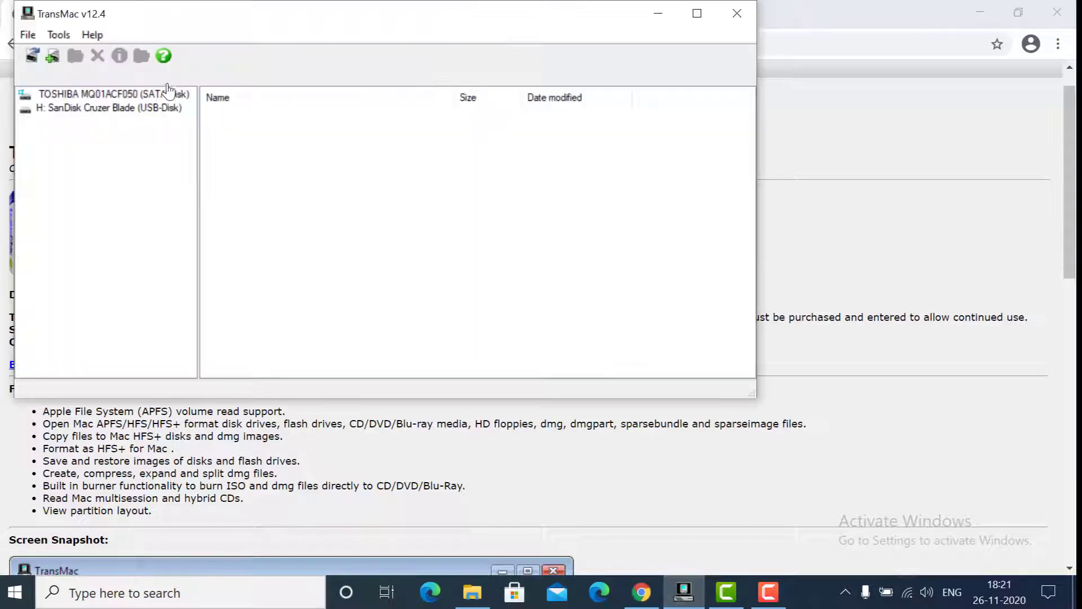
pyautogui.rightClick(160, 121)
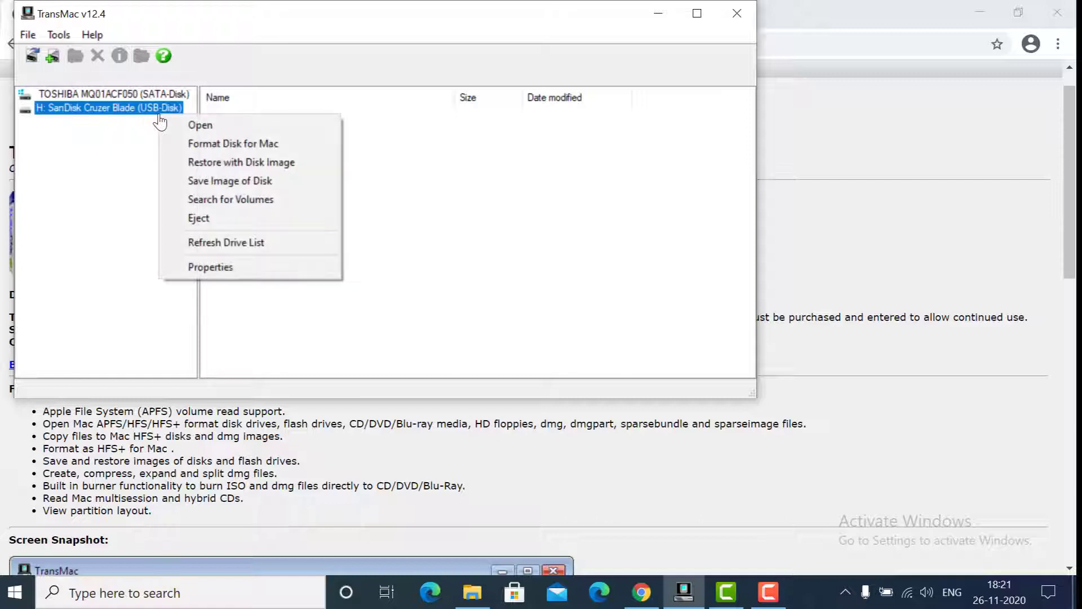
pyautogui.click(191, 143)
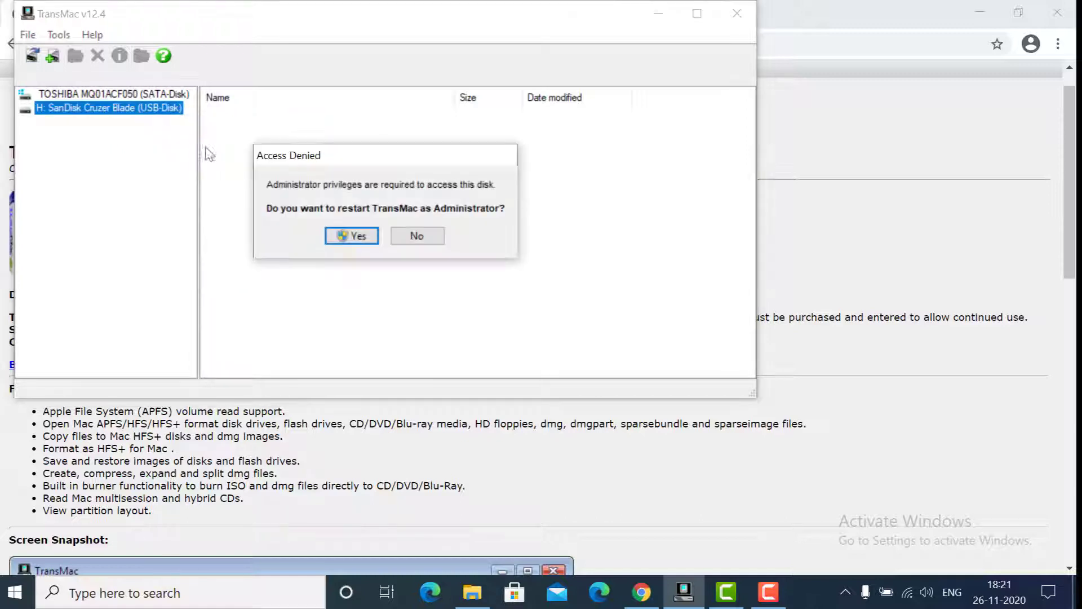
pyautogui.click(345, 239)
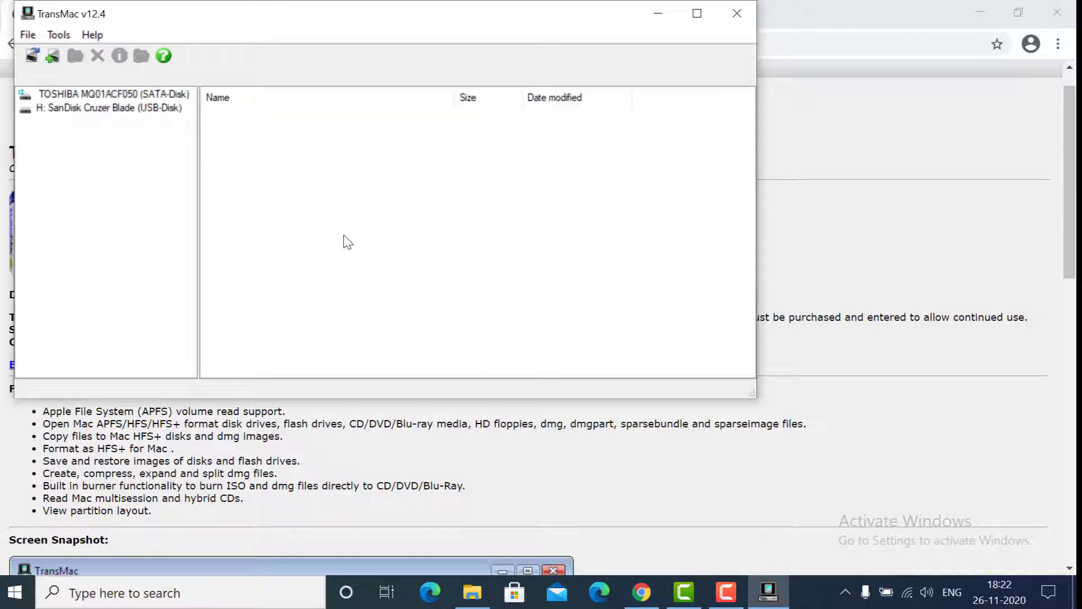
# Format the SanDisk Cruzer Blade USB disk for Mac with the volume name "Mac OS", accepting the overwriting of its existing data
pyautogui.click(152, 117)
pyautogui.rightClick(153, 119)
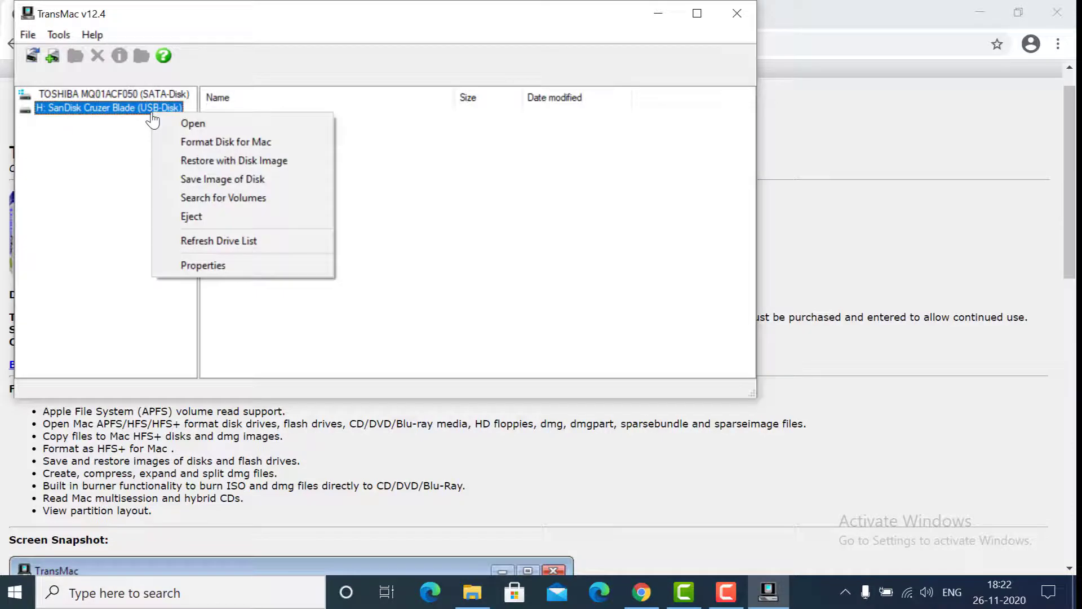
pyautogui.click(191, 144)
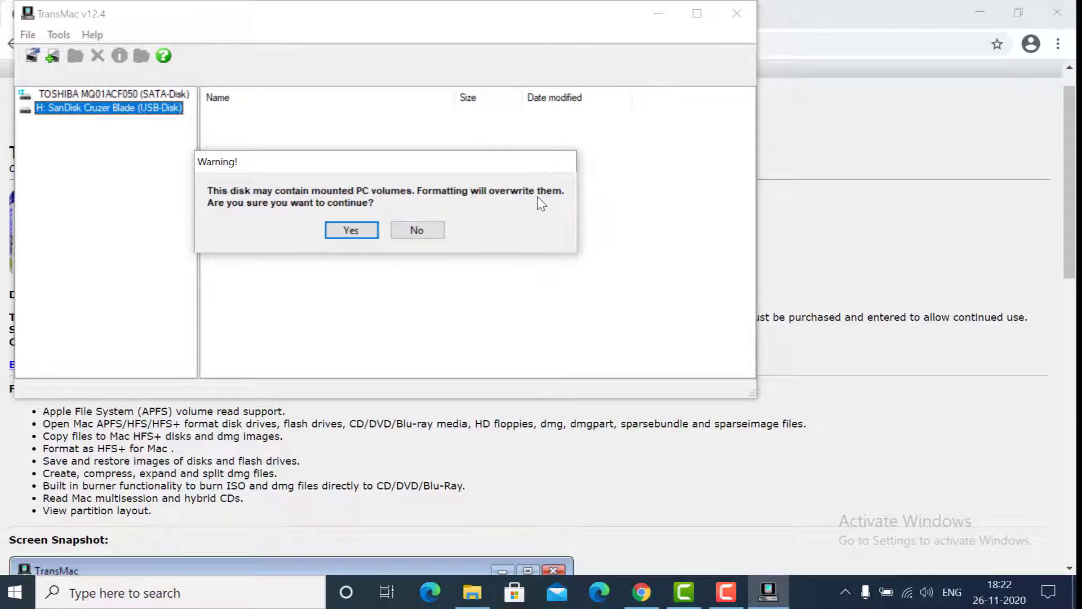
pyautogui.click(347, 231)
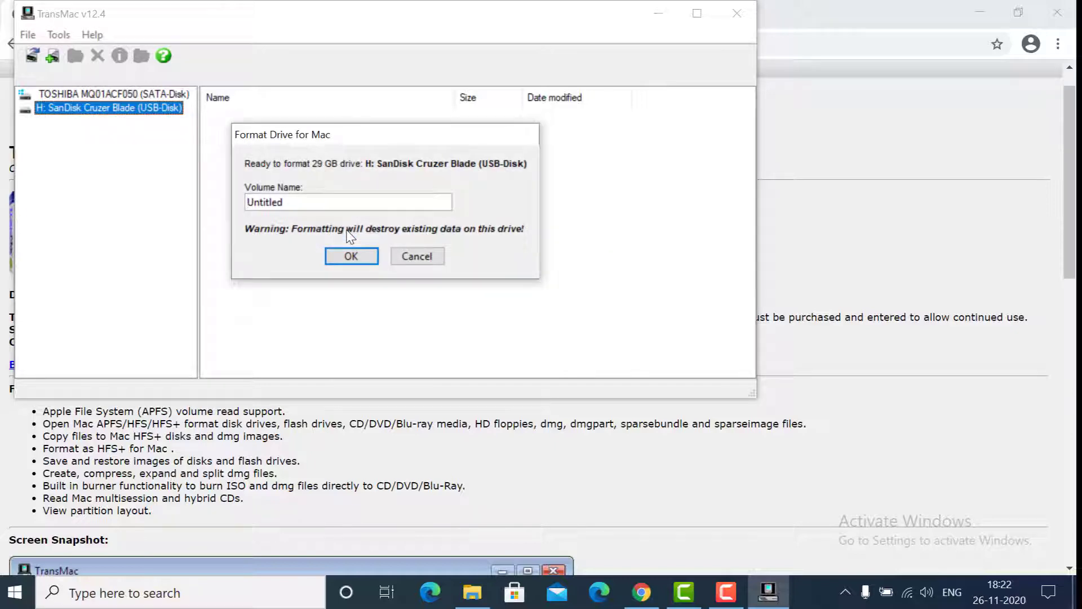
pyautogui.write('M')
pyautogui.press('Delete')
pyautogui.press('Delete')
pyautogui.press('Delete')
pyautogui.press('Delete')
pyautogui.press('Delete')
pyautogui.press('Delete')
pyautogui.press('Delete')
pyautogui.press('Delete')
pyautogui.write('ac OS')
pyautogui.click(365, 258)
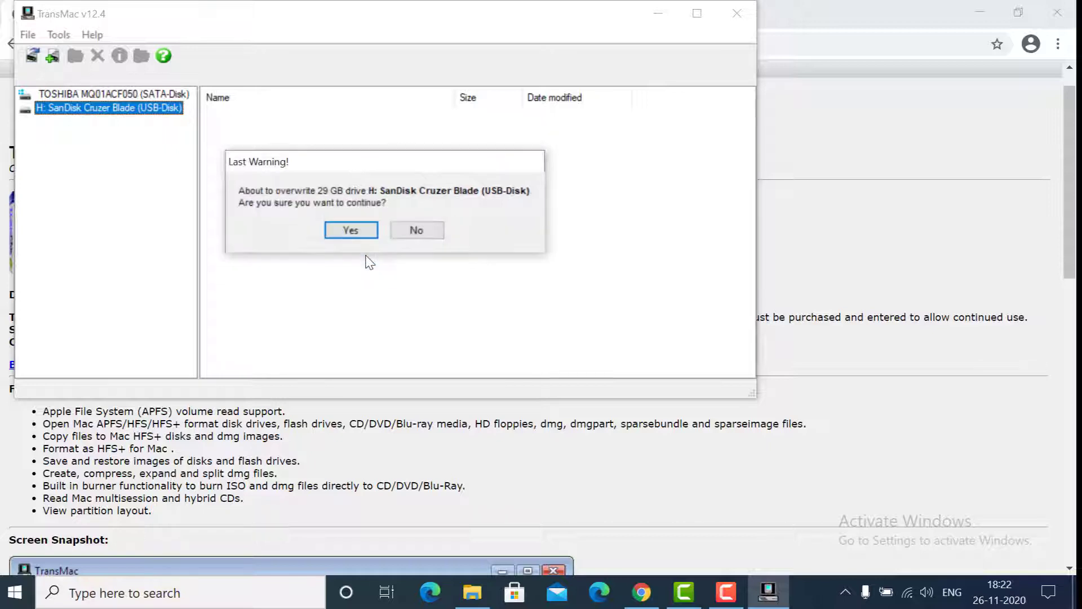
pyautogui.click(346, 231)
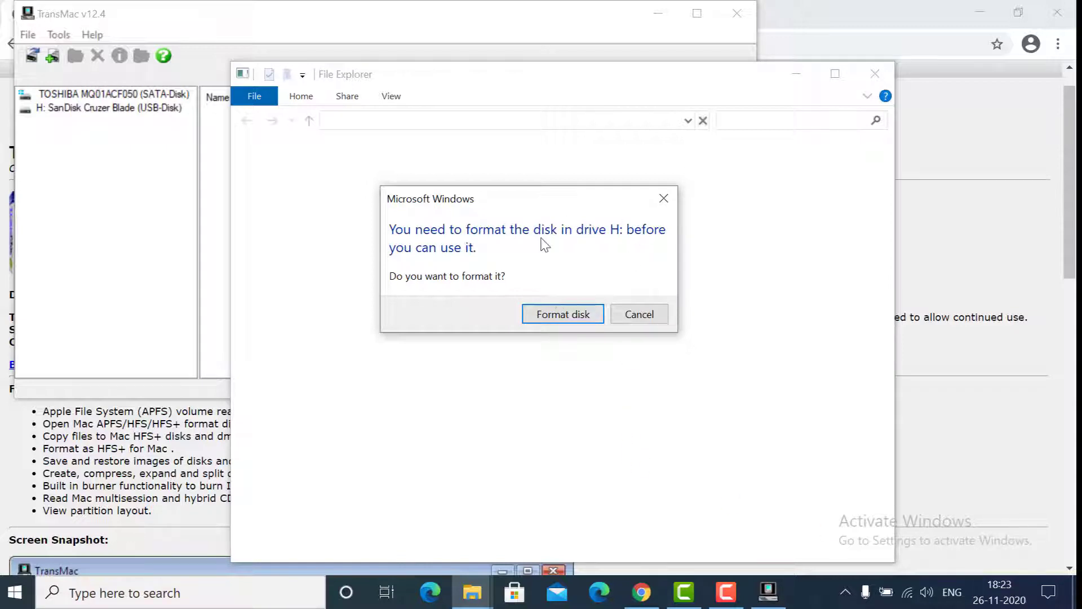
# Decline the Windows offer to format drive H: and dismiss the remaining drive and format messages
pyautogui.click(643, 318)
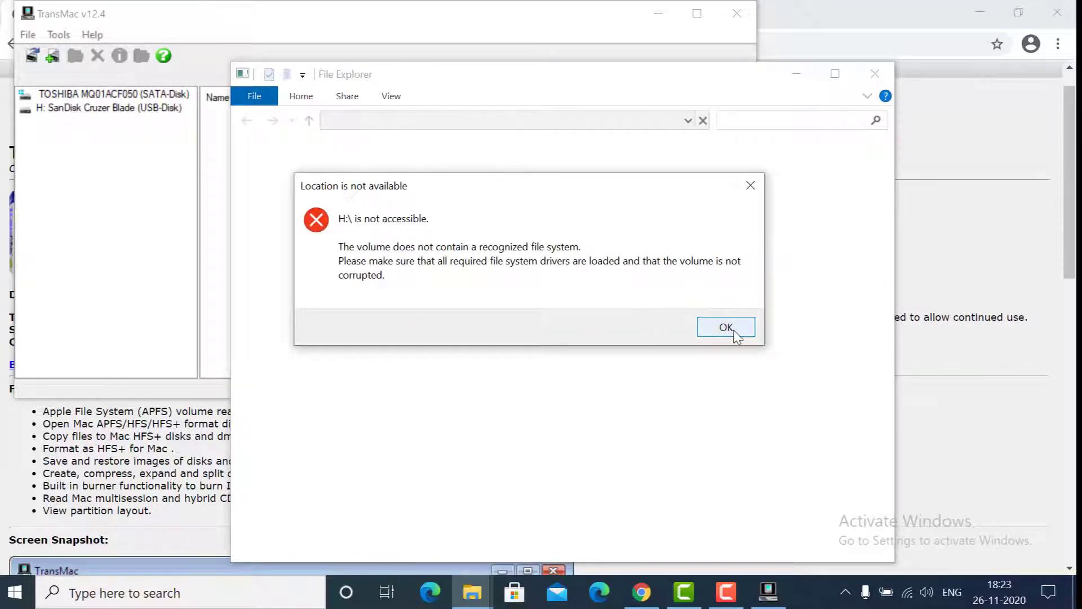
pyautogui.click(728, 328)
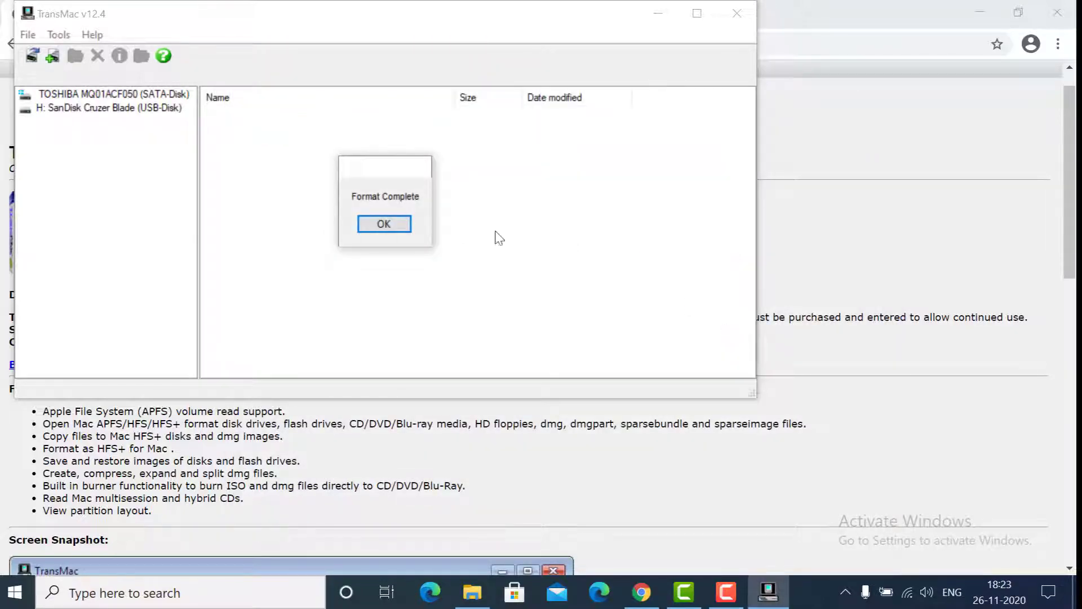
pyautogui.click(393, 227)
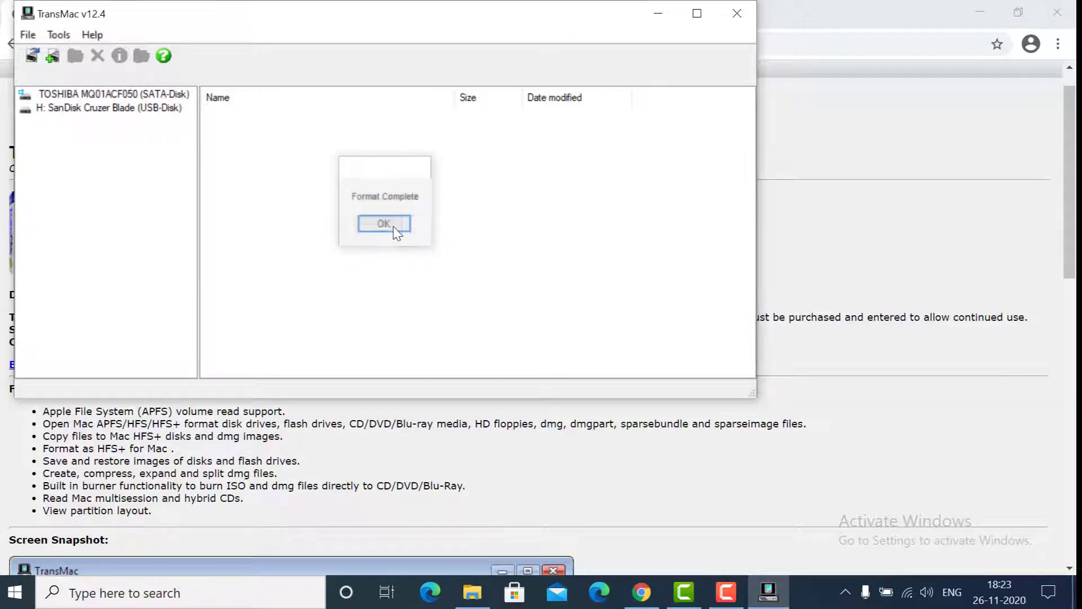
# Start Restore with Disk Image on the SanDisk USB disk and choose EL CAPITIAN.dmg from the Sandisk folder on Local Disk (E:)
pyautogui.rightClick(123, 116)
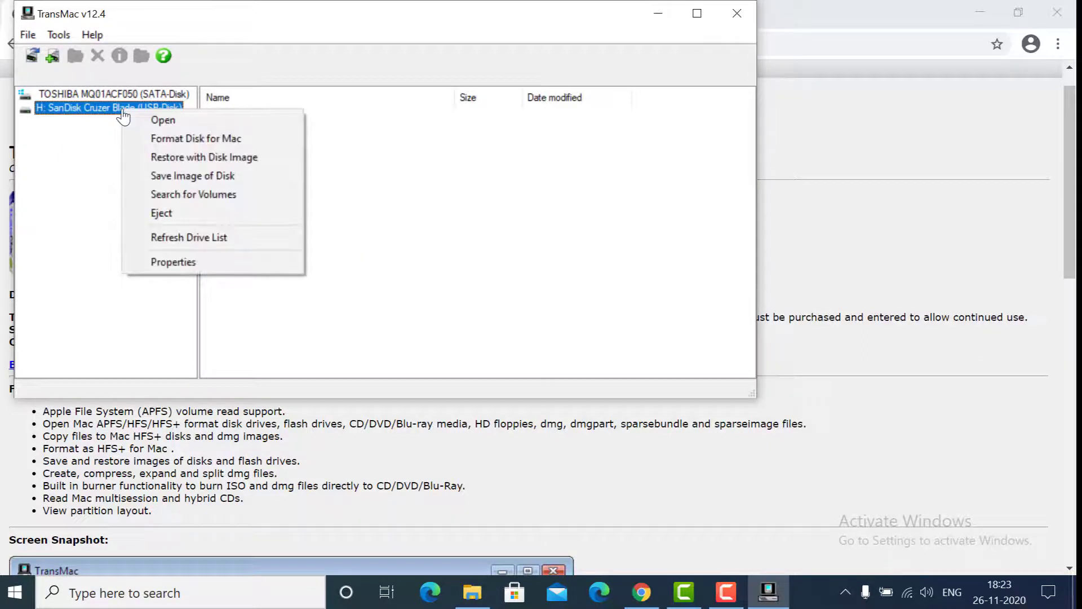
pyautogui.click(146, 158)
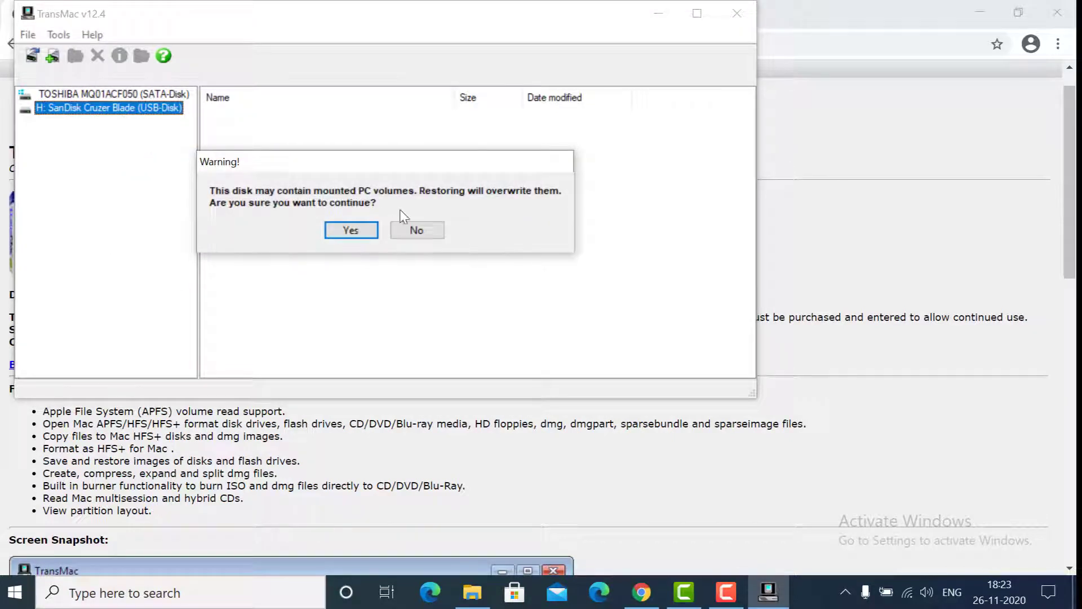
pyautogui.click(369, 236)
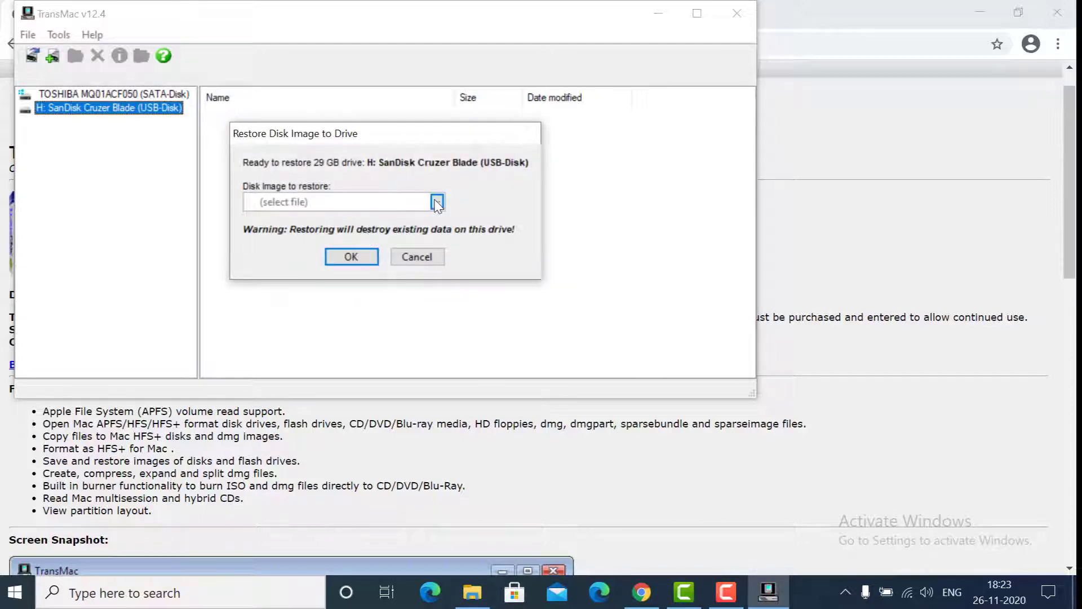
pyautogui.click(437, 202)
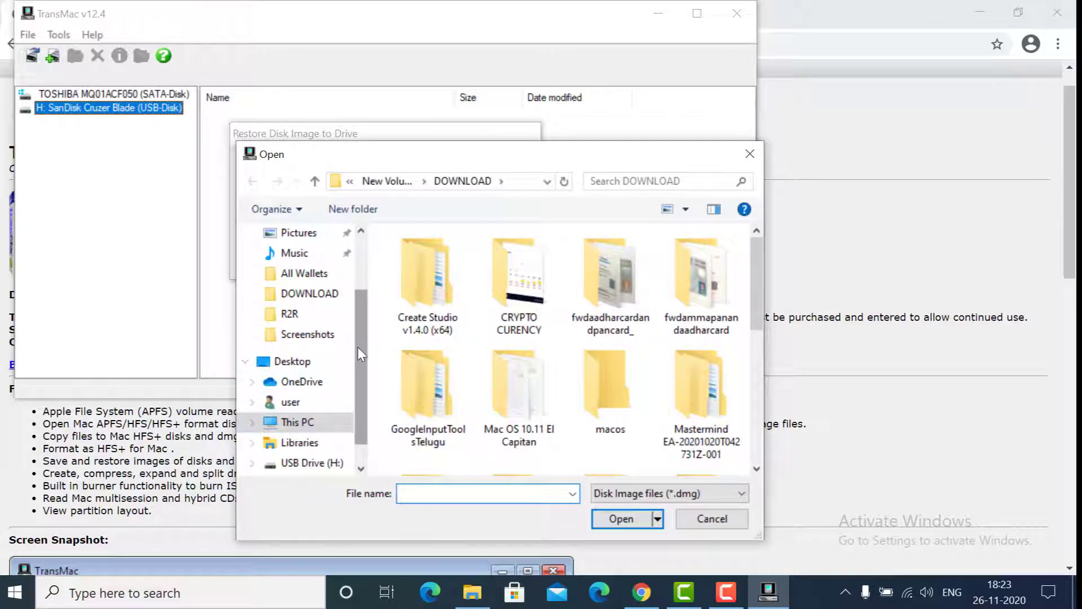
pyautogui.scroll(-1, 366, 385)
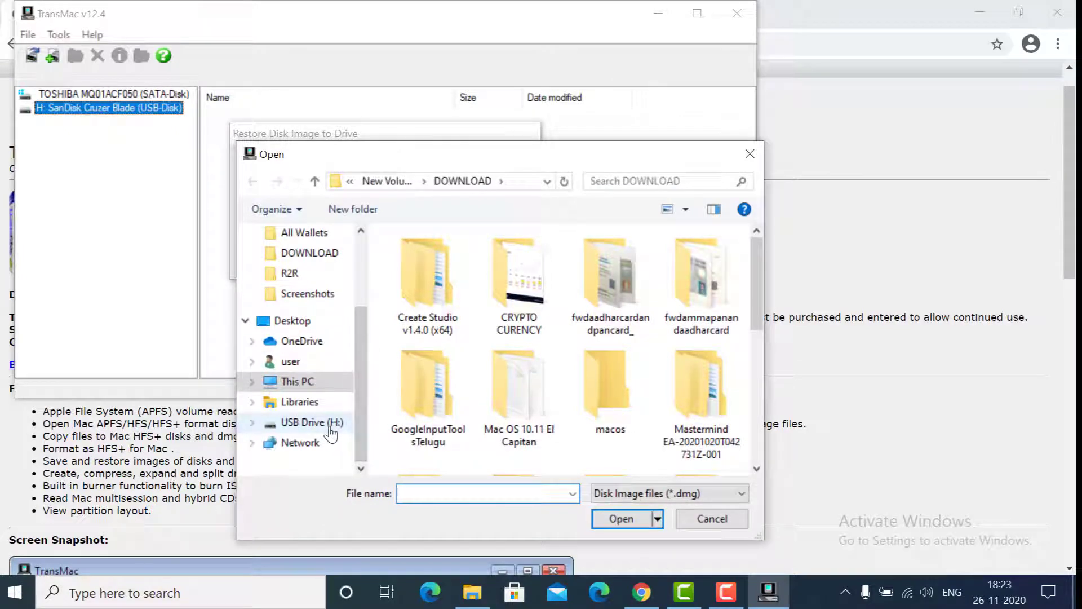
pyautogui.click(337, 388)
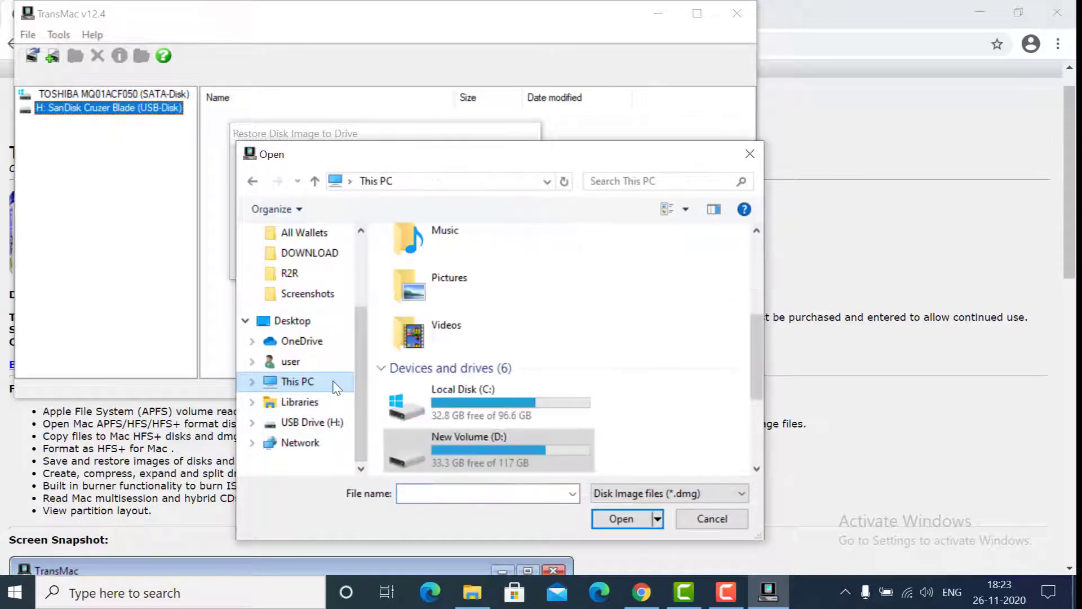
pyautogui.doubleClick(533, 448)
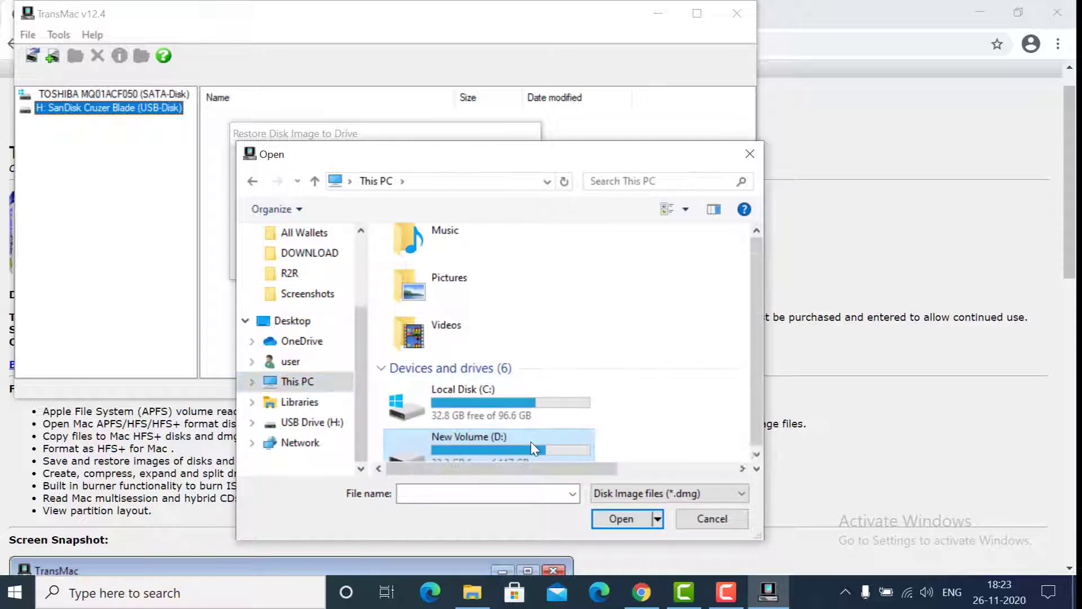
pyautogui.click(338, 385)
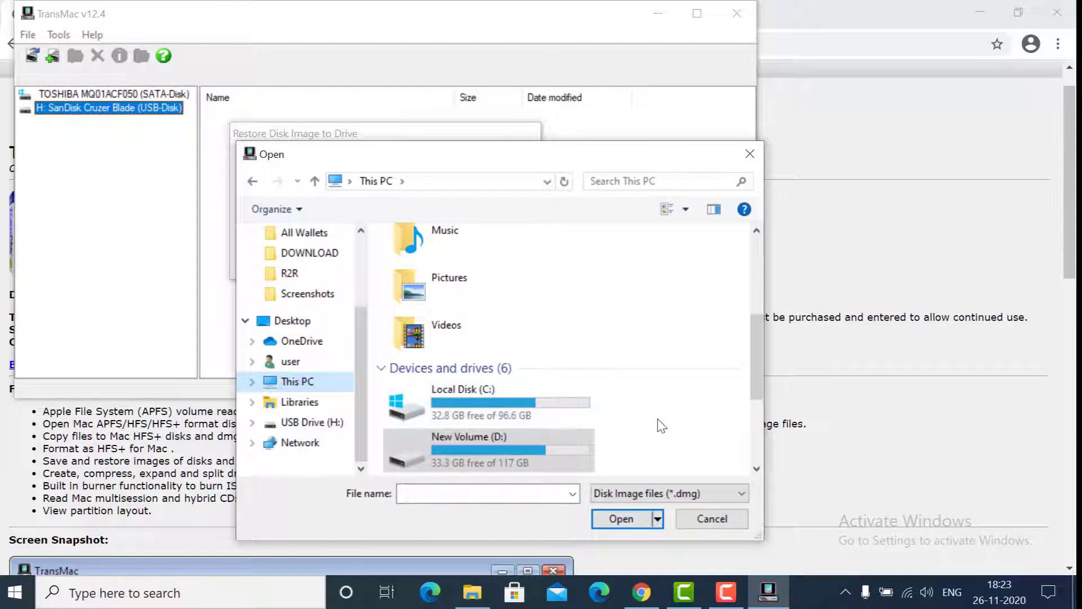
pyautogui.scroll(-3, 657, 415)
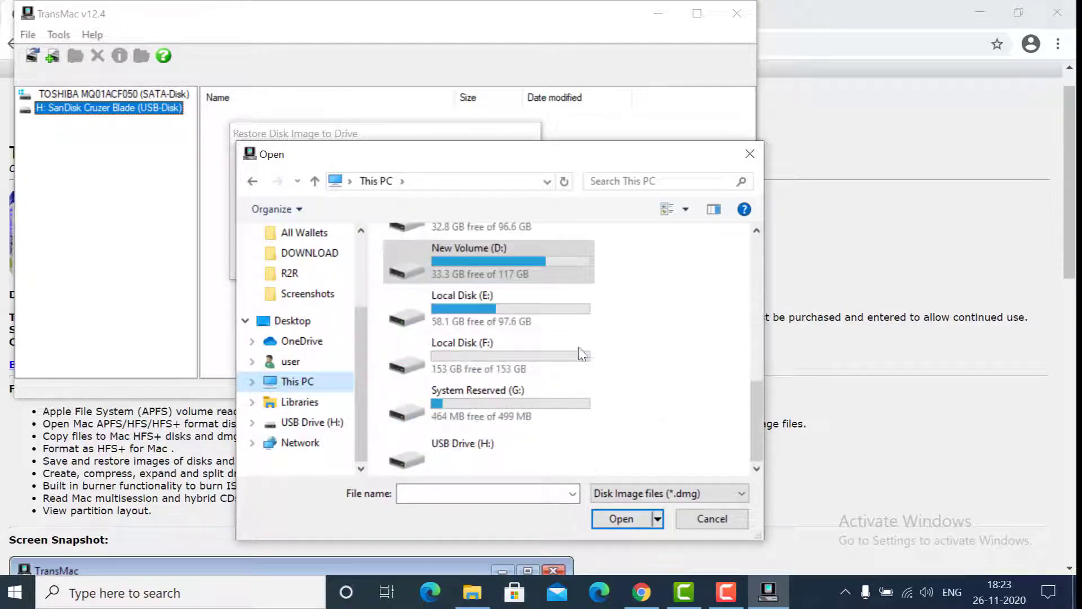
pyautogui.doubleClick(558, 300)
pyautogui.click(555, 297)
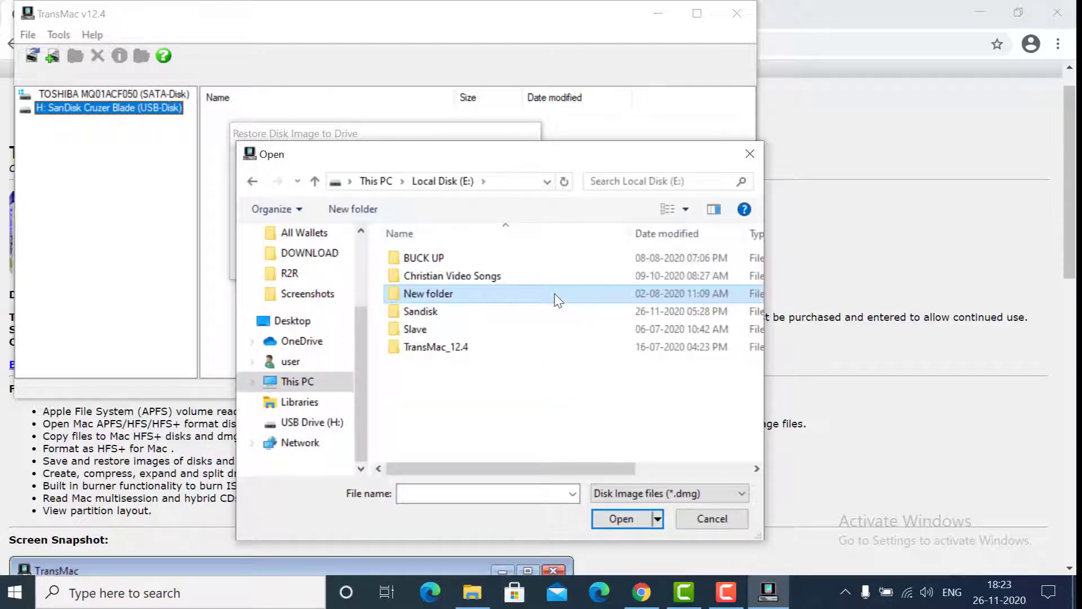
pyautogui.doubleClick(519, 314)
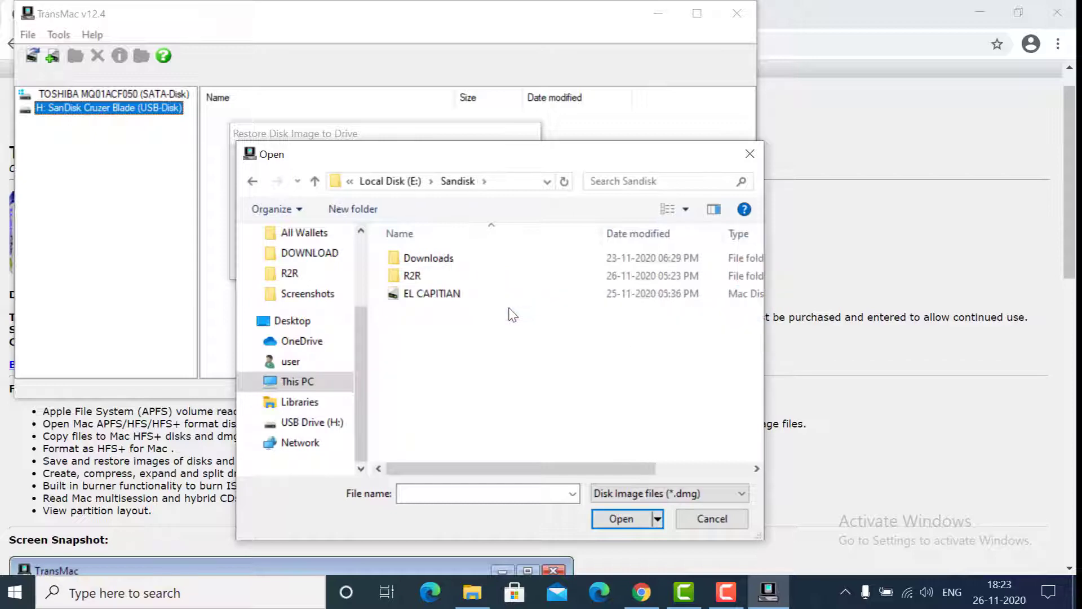
pyautogui.click(449, 301)
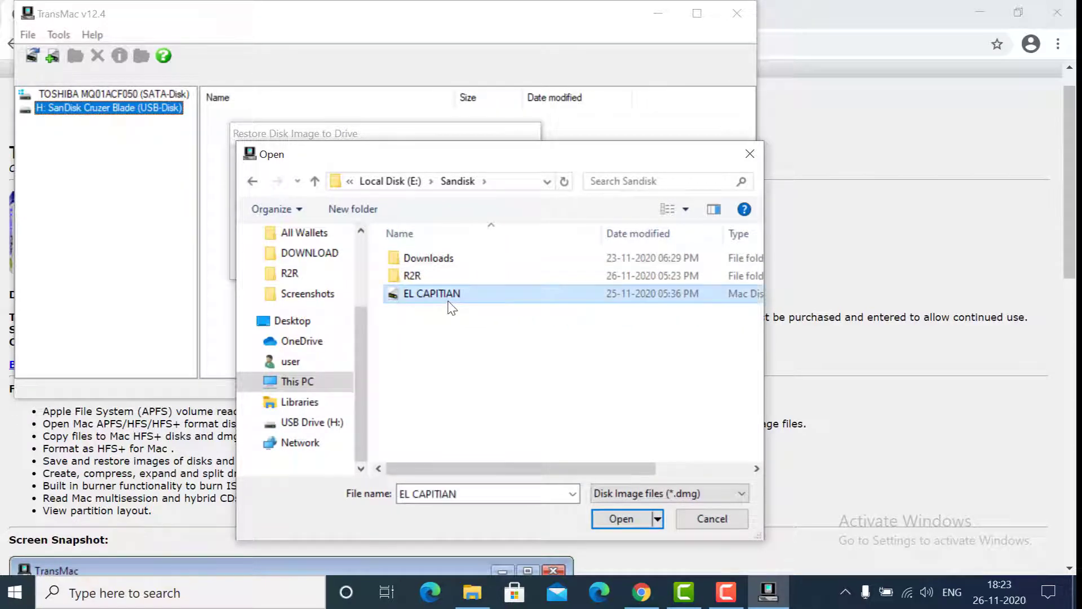
pyautogui.click(620, 520)
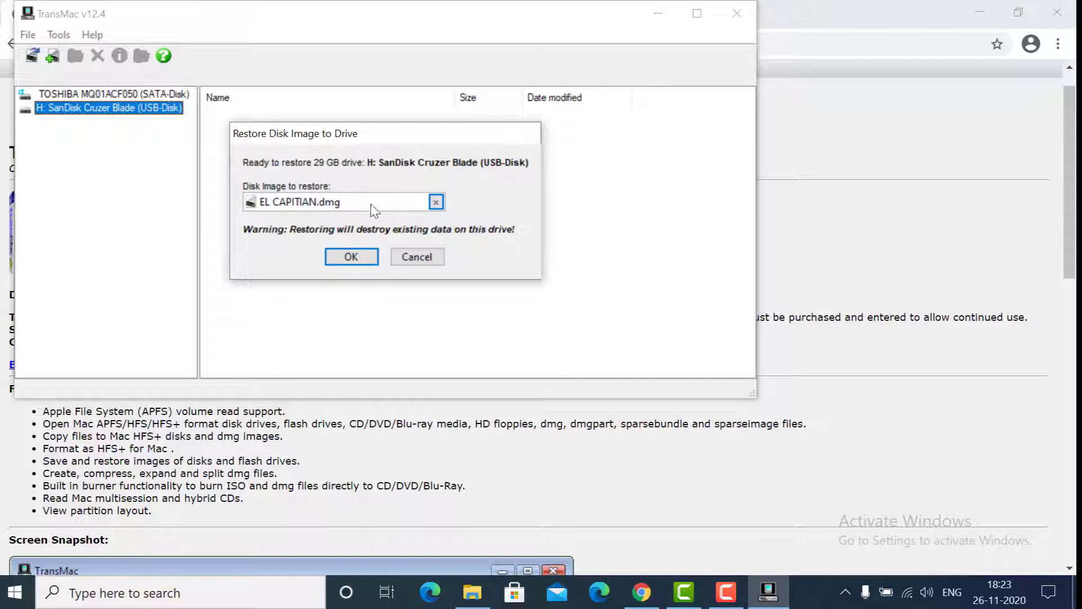
# Restore the selected disk image to the USB drive, accepting the final overwrite, and close the completion notice
pyautogui.click(351, 258)
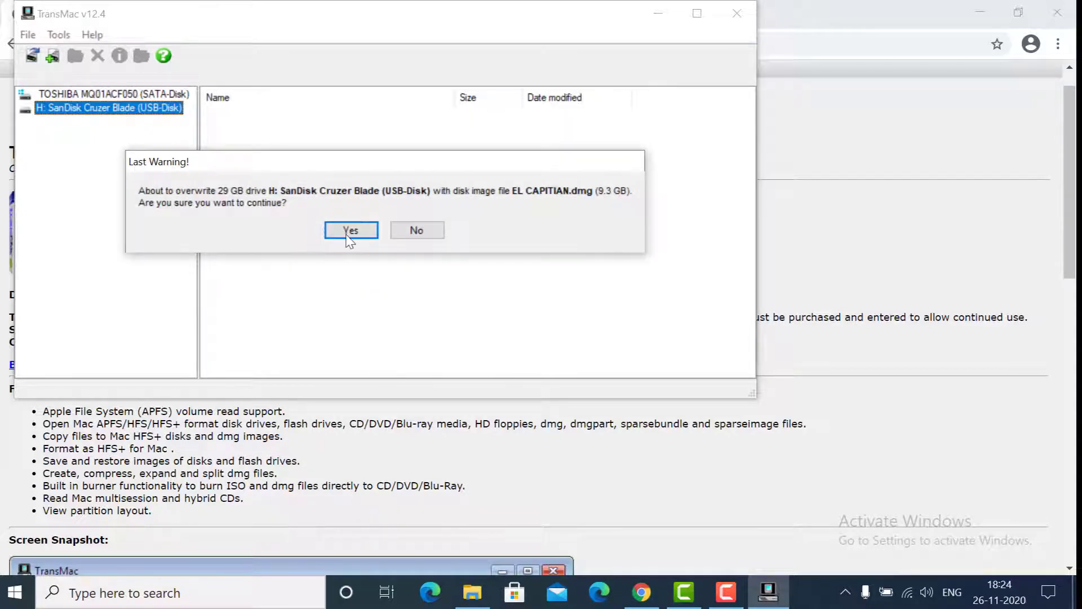
pyautogui.click(349, 232)
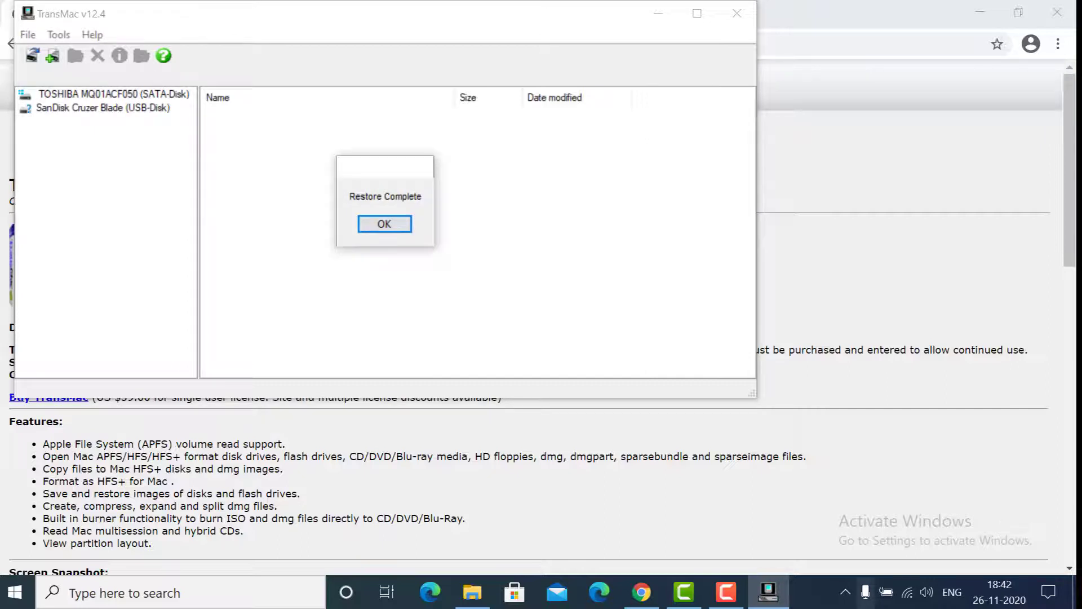
pyautogui.click(364, 226)
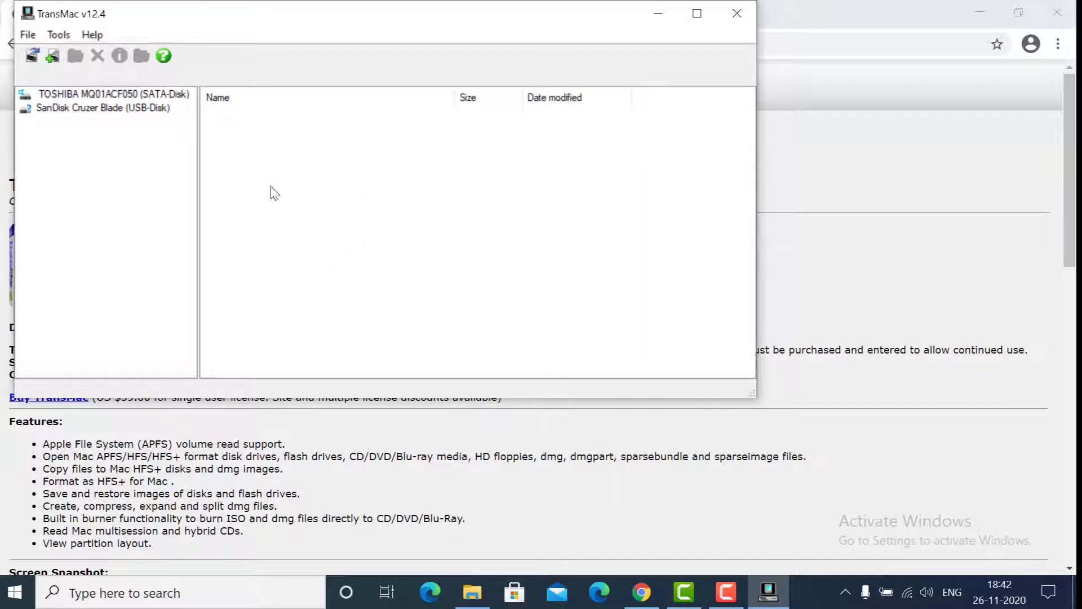
# Examine the restored USB disk's Install OS X El Capitan volume down to the installer app's Contents folder, and collapse the folder tree
pyautogui.click(133, 113)
pyautogui.click(121, 123)
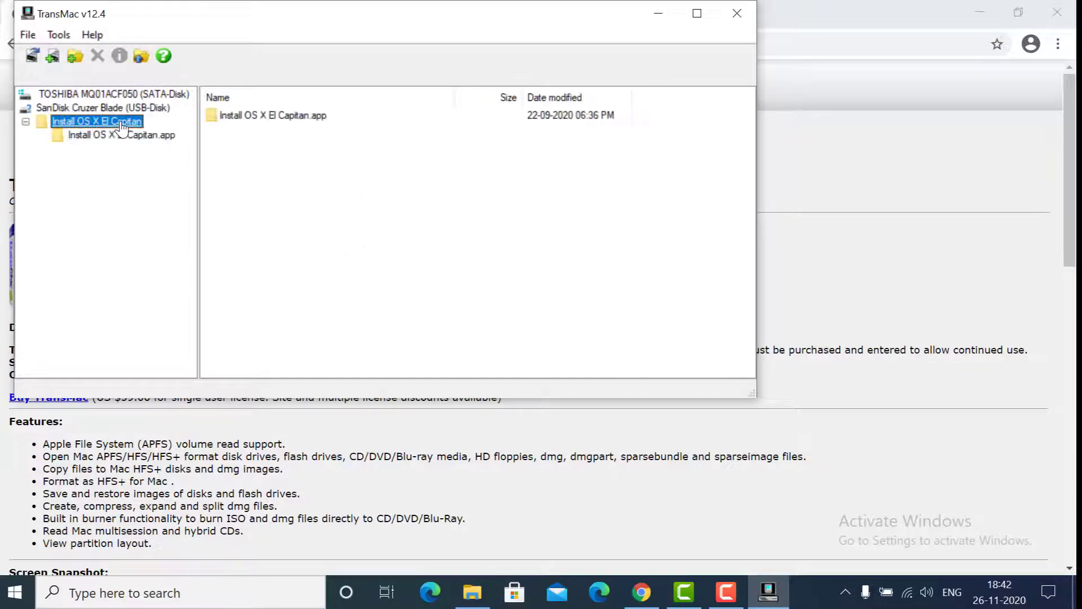
pyautogui.click(124, 136)
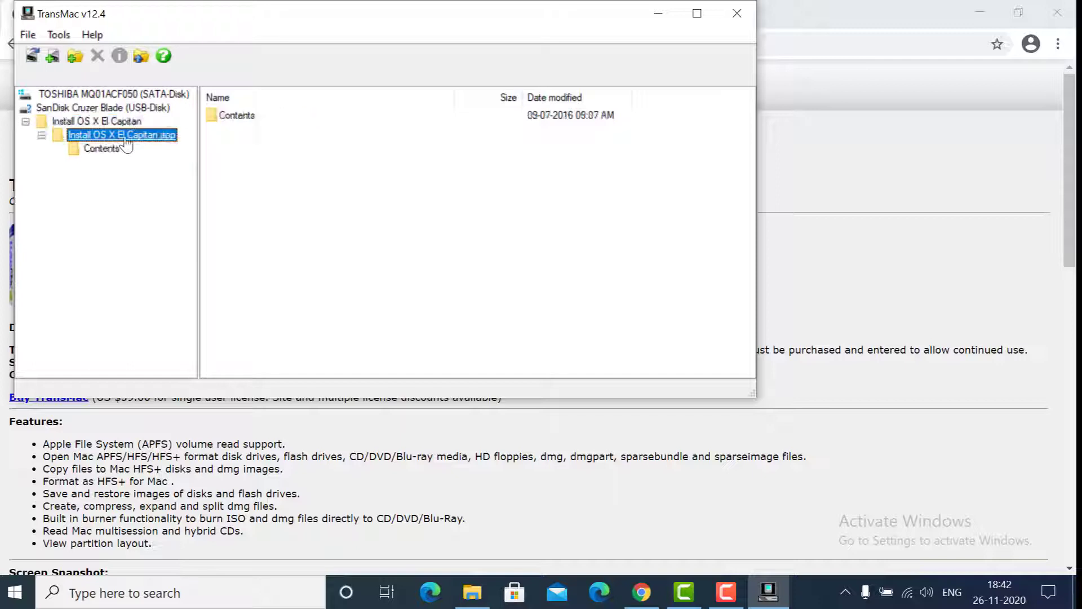
pyautogui.click(101, 149)
pyautogui.click(111, 136)
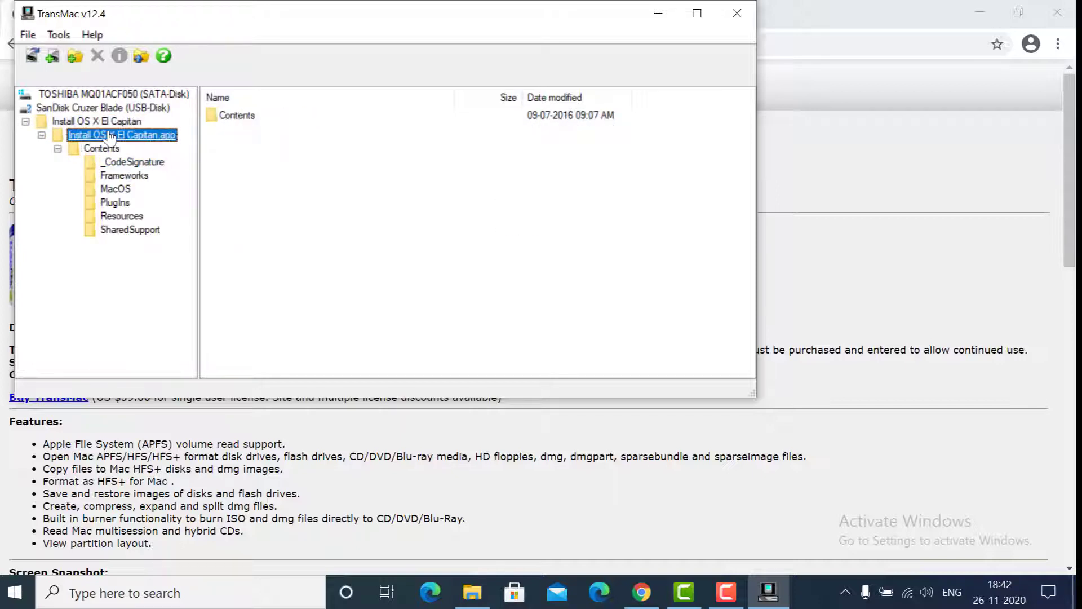
pyautogui.click(42, 136)
pyautogui.click(25, 122)
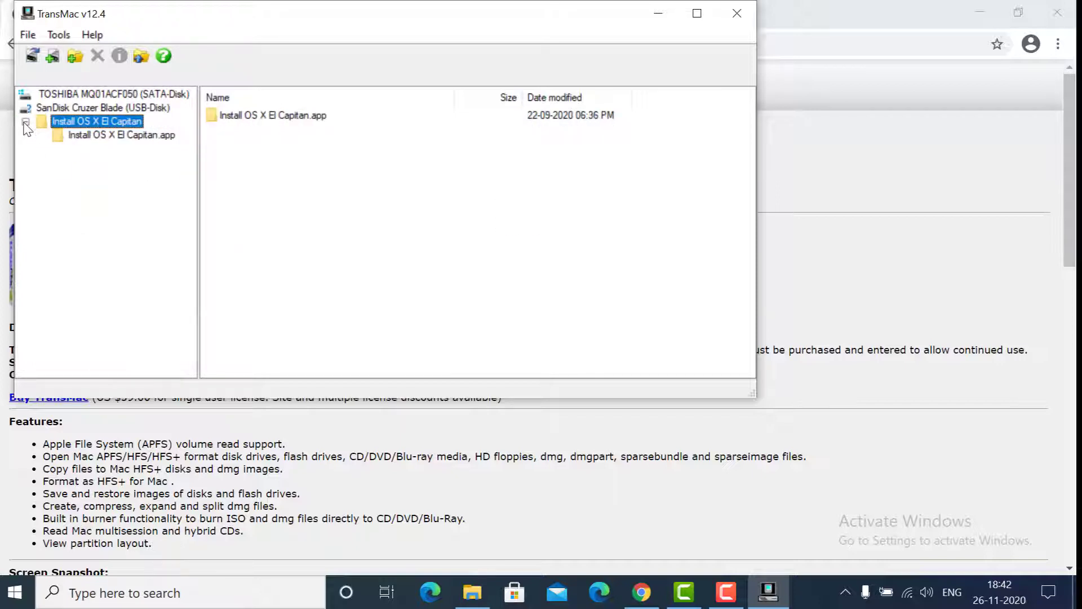
pyautogui.click(26, 122)
# Eject the SanDisk Cruzer Blade USB disk
pyautogui.click(29, 111)
pyautogui.rightClick(30, 110)
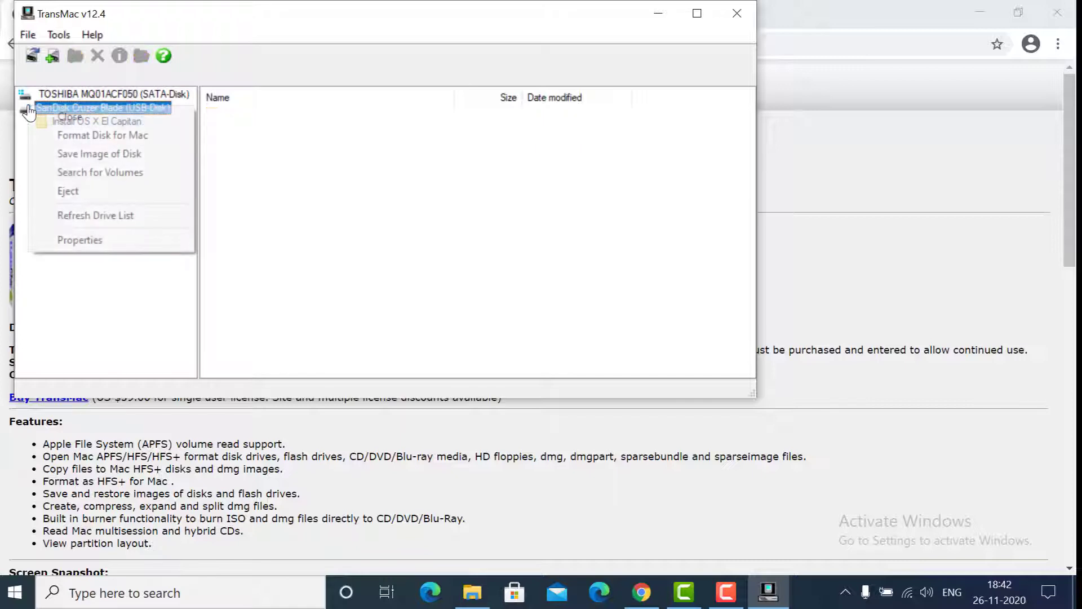
pyautogui.click(47, 192)
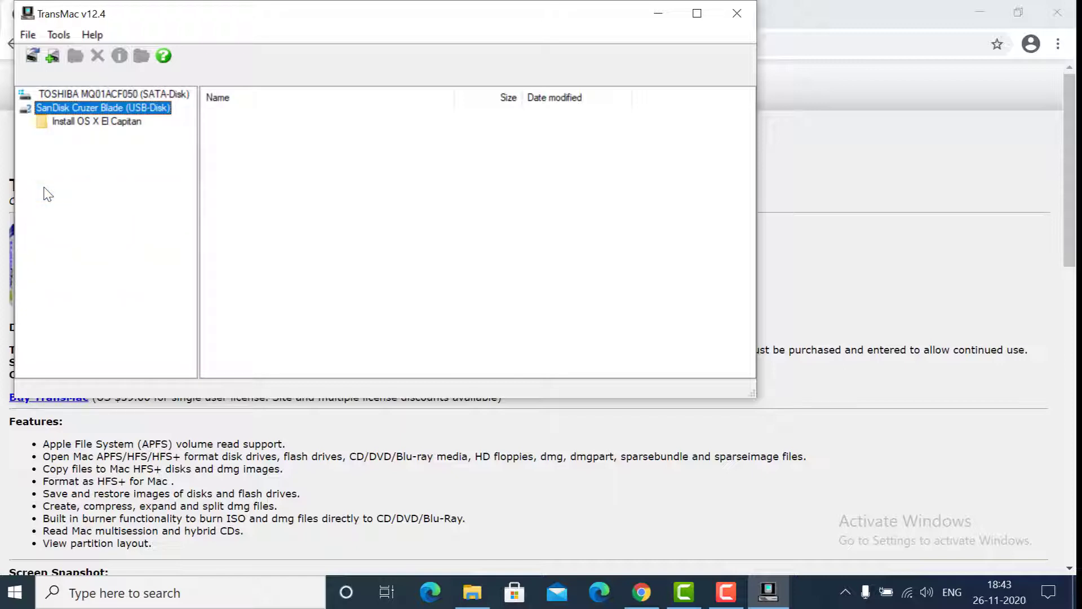